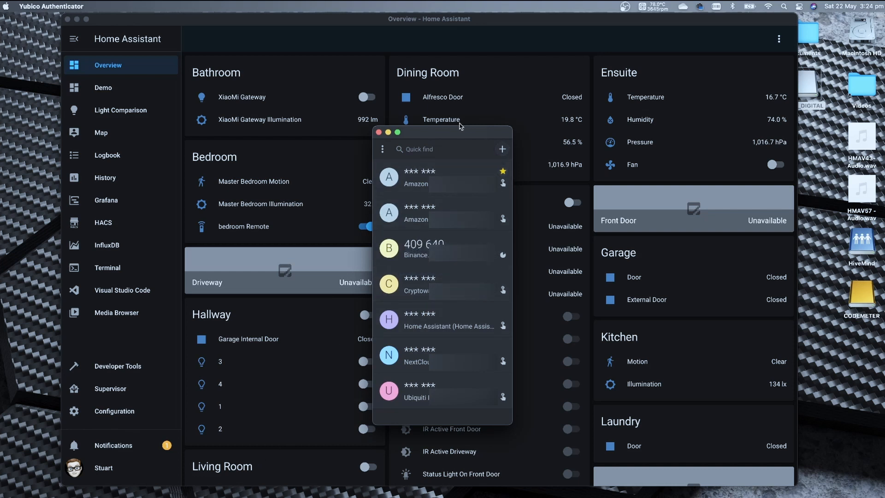
- Disable the Authenticator app on the Profile page, then re-enable it to show the TOTP QR code
{"action": "left_click_drag", "start_coordinate": [451, 131], "coordinate": [798, 233]}
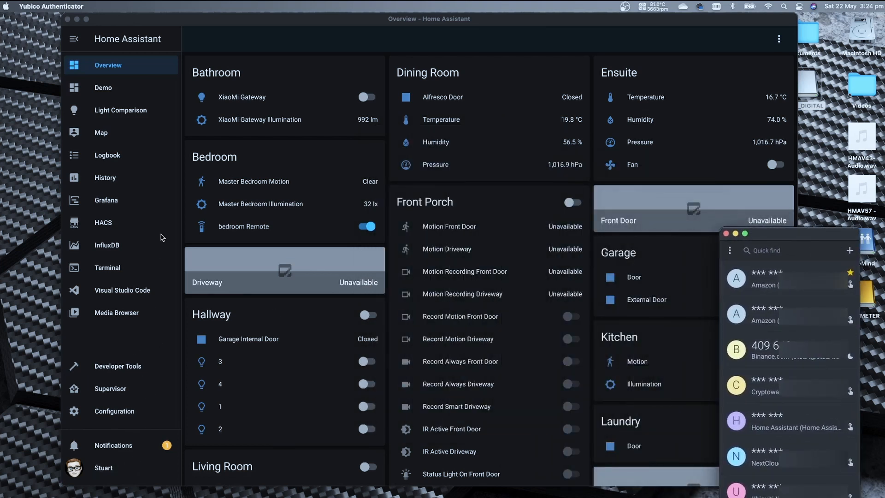
{"action": "left_click", "coordinate": [152, 95]}
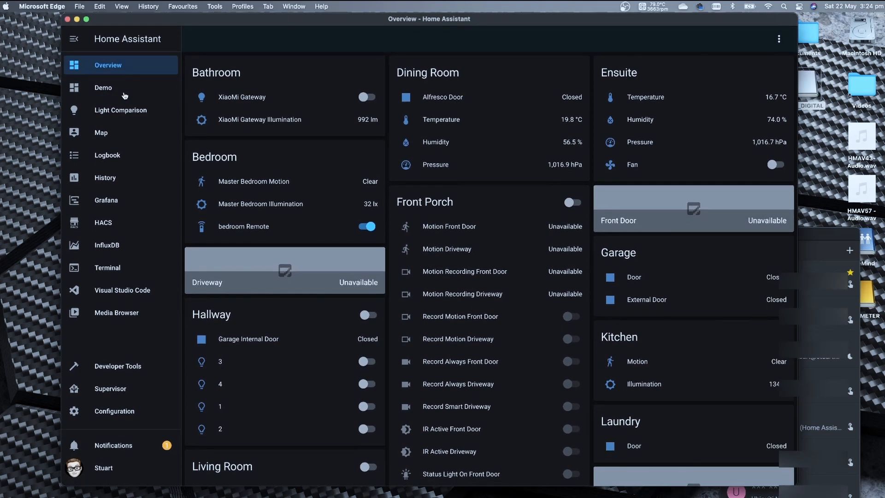
{"action": "left_click", "coordinate": [105, 469]}
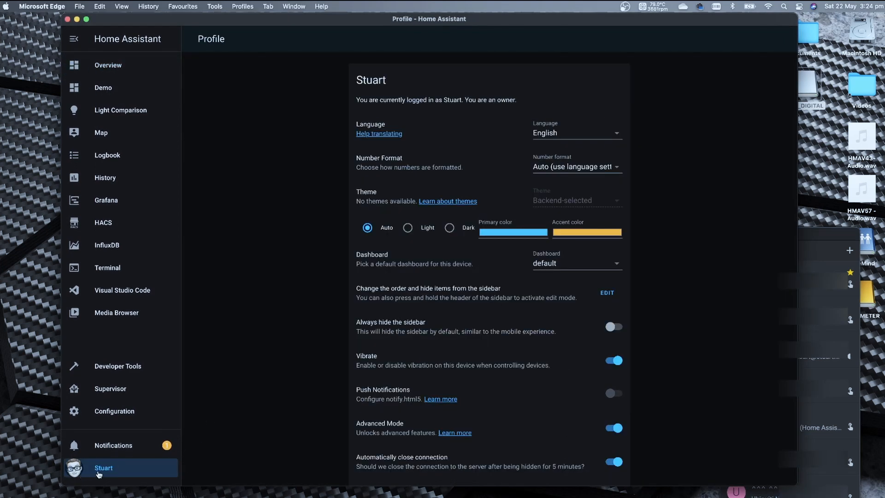
{"action": "scroll", "coordinate": [439, 384], "scroll_direction": "down", "scroll_amount": 5}
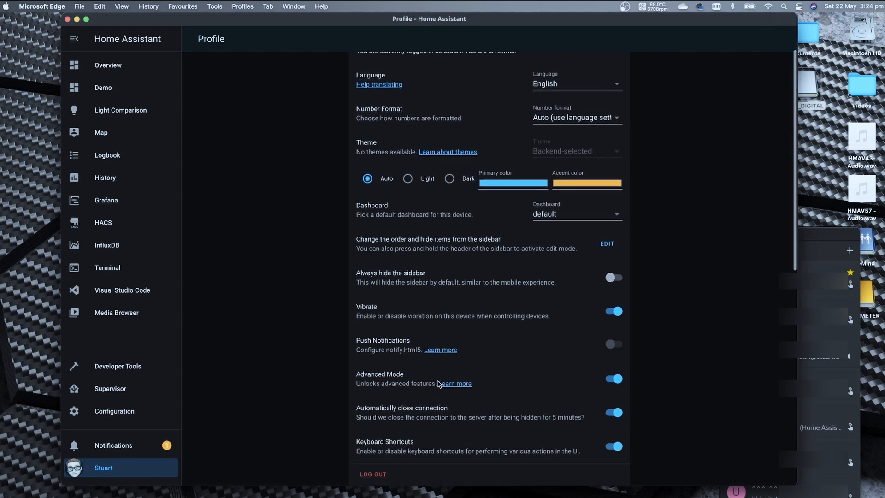
{"action": "scroll", "coordinate": [439, 384], "scroll_direction": "down", "scroll_amount": 3}
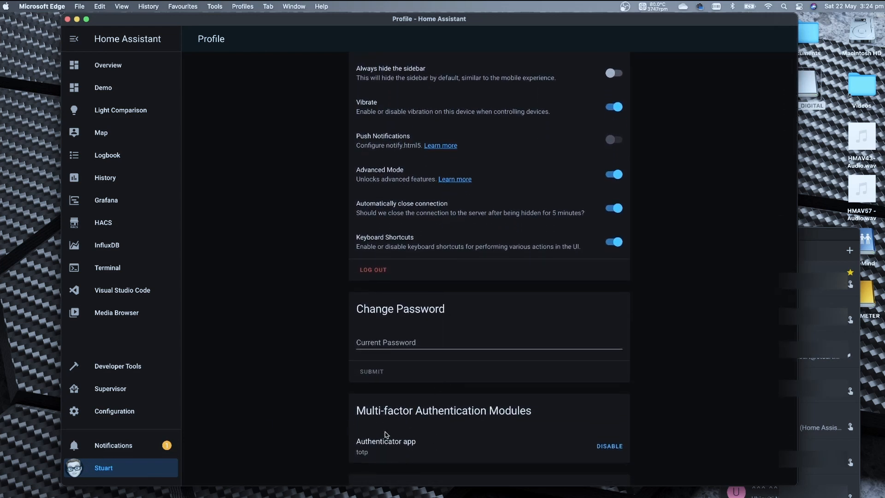
{"action": "left_click", "coordinate": [615, 447]}
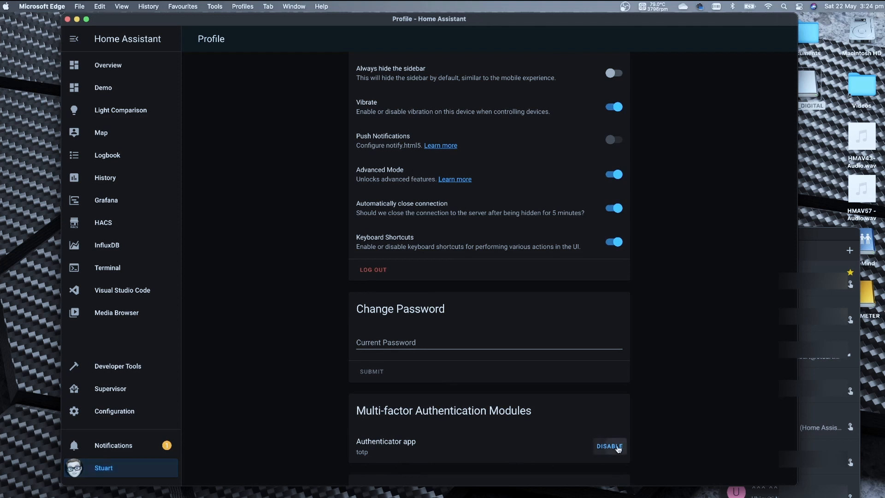
{"action": "left_click", "coordinate": [504, 291]}
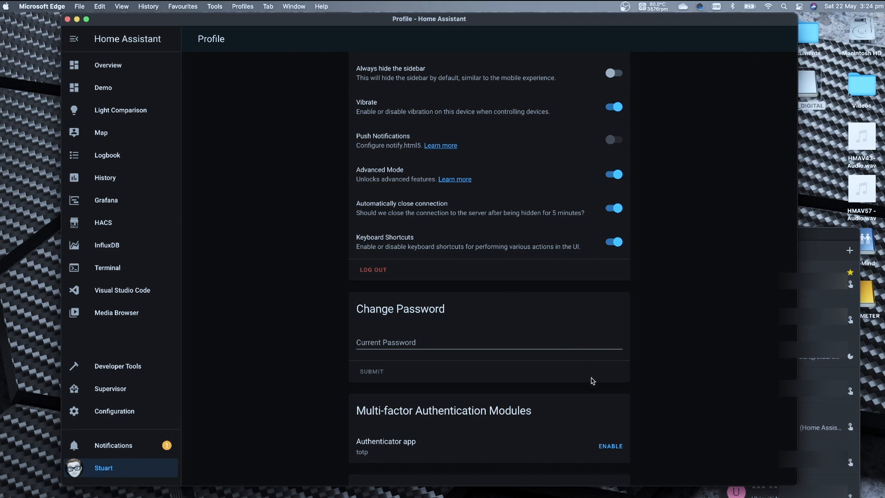
{"action": "left_click", "coordinate": [614, 447]}
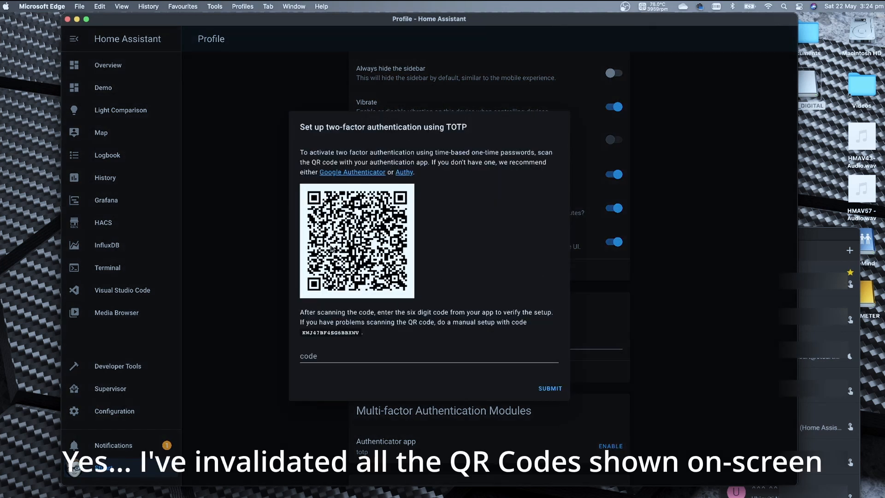
- Scan Home Assistant's QR code into Yubico Authenticator and change the issuer to 'Home Assistant Demo'
{"action": "left_click_drag", "start_coordinate": [362, 332], "coordinate": [302, 337]}
{"action": "left_click", "coordinate": [471, 376]}
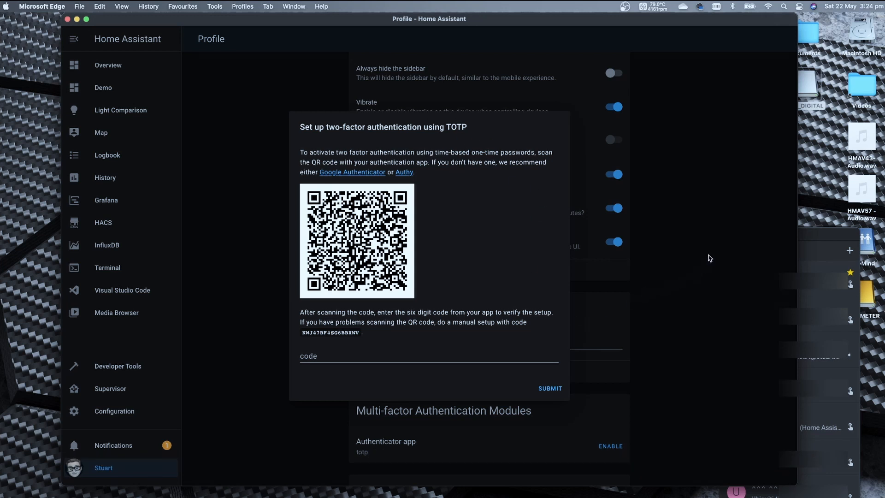
{"action": "left_click", "coordinate": [814, 237]}
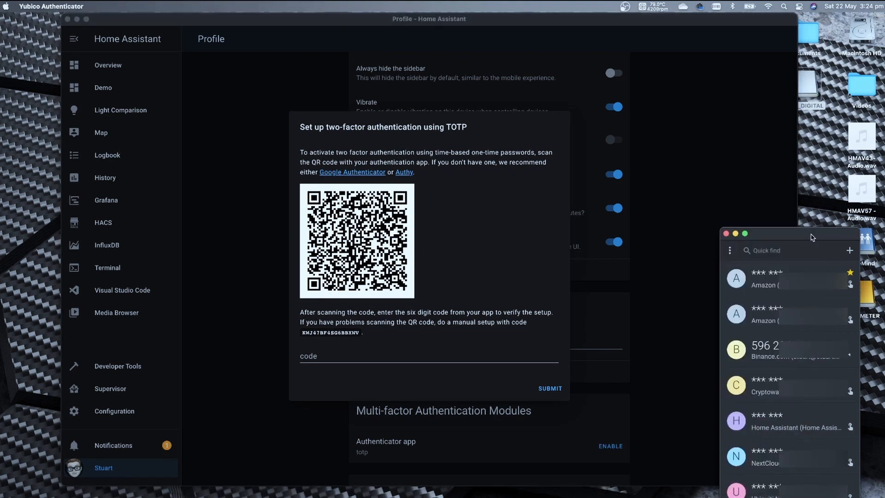
{"action": "left_click_drag", "start_coordinate": [812, 237], "coordinate": [688, 137]}
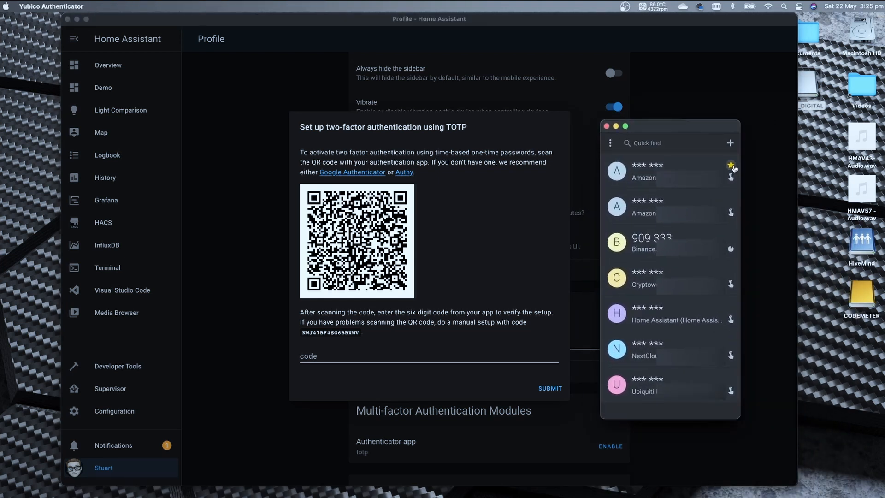
{"action": "left_click", "coordinate": [729, 144]}
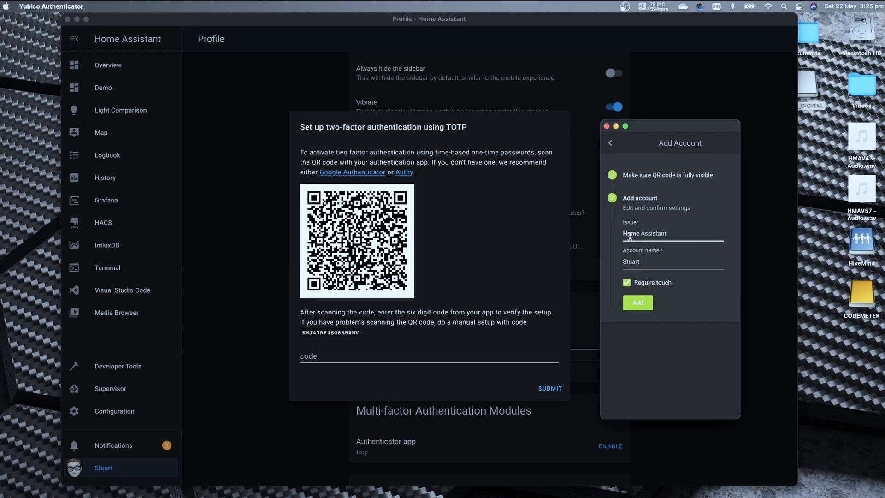
{"action": "left_click", "coordinate": [677, 236]}
{"action": "type", "text": "Demo"}
- Discard the unfinished Yubico account and minimise the Home Assistant window
{"action": "double_click", "coordinate": [324, 332]}
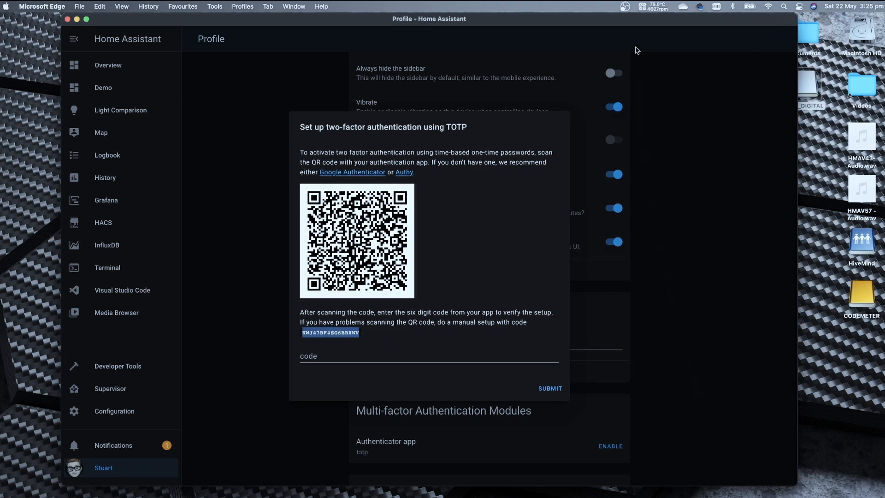
{"action": "left_click_drag", "start_coordinate": [630, 19], "coordinate": [524, 51]}
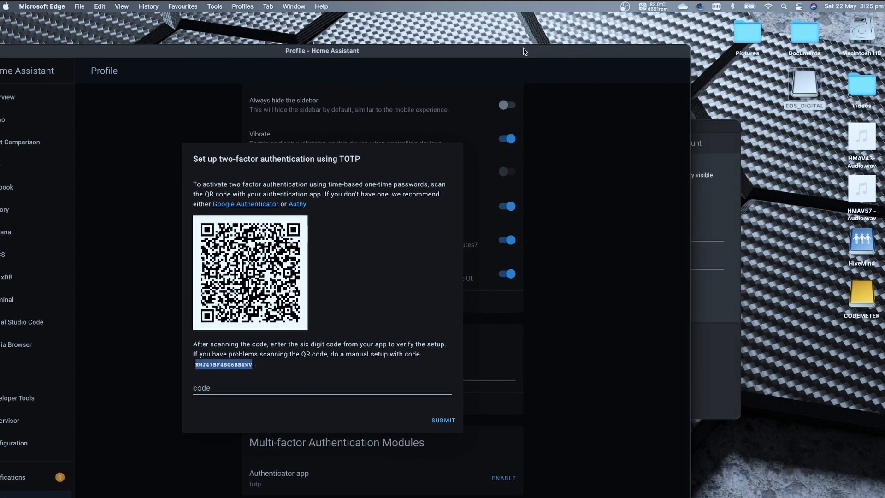
{"action": "left_click", "coordinate": [715, 136]}
{"action": "left_click_drag", "start_coordinate": [709, 119], "coordinate": [812, 118]}
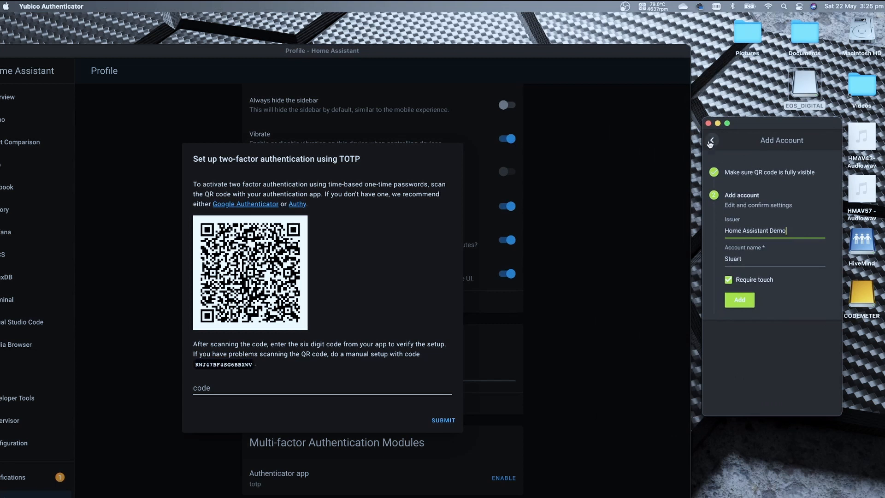
{"action": "left_click", "coordinate": [712, 140]}
{"action": "left_click_drag", "start_coordinate": [92, 55], "coordinate": [226, 57]}
{"action": "left_click", "coordinate": [108, 53]}
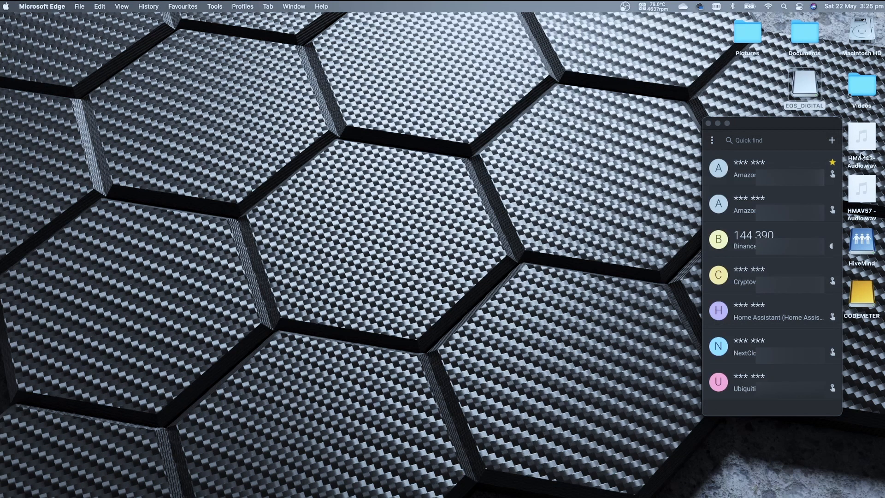
- Start a new Yubico account, briefly try manual entry, then return to the QR-scanning step
{"action": "left_click", "coordinate": [832, 140]}
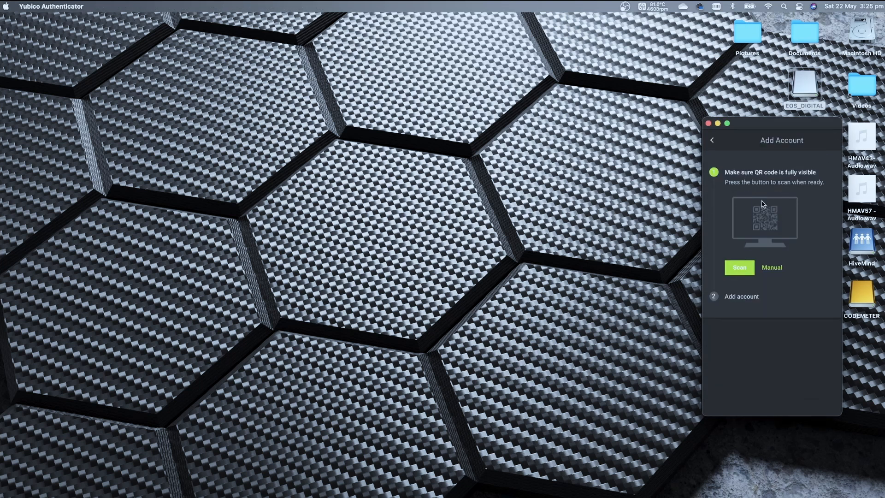
{"action": "left_click", "coordinate": [770, 270]}
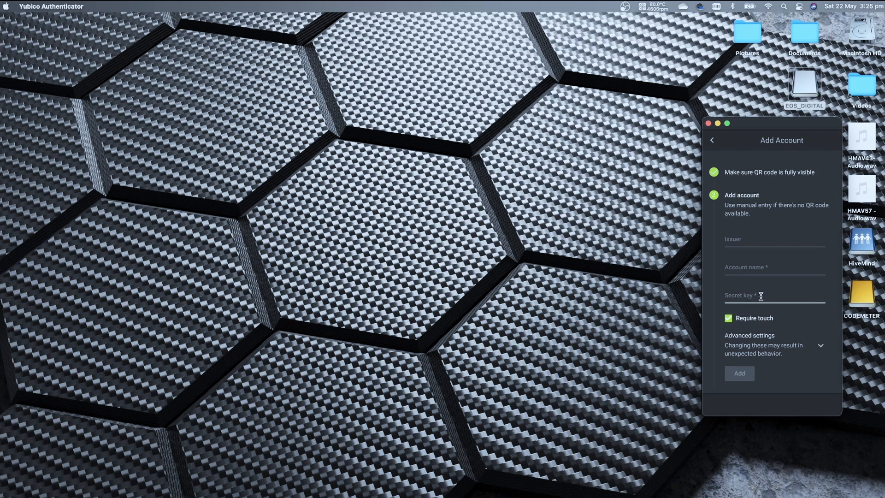
{"action": "left_click", "coordinate": [712, 140]}
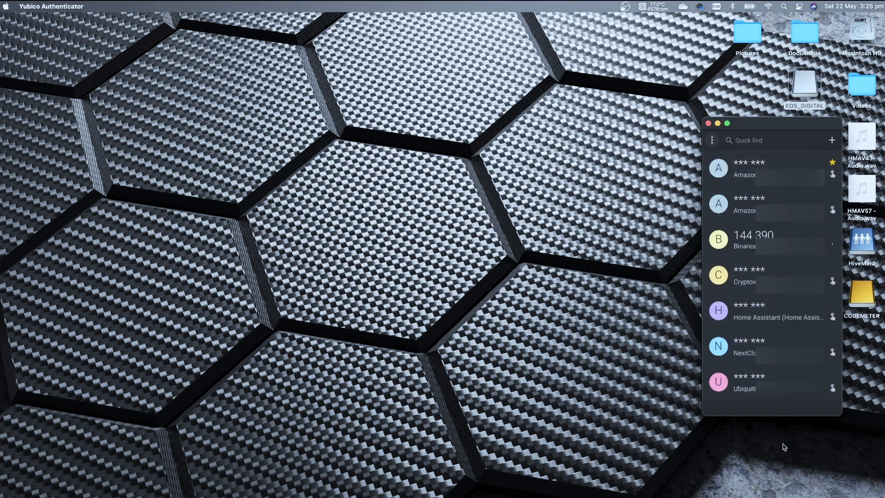
{"action": "left_click", "coordinate": [832, 142]}
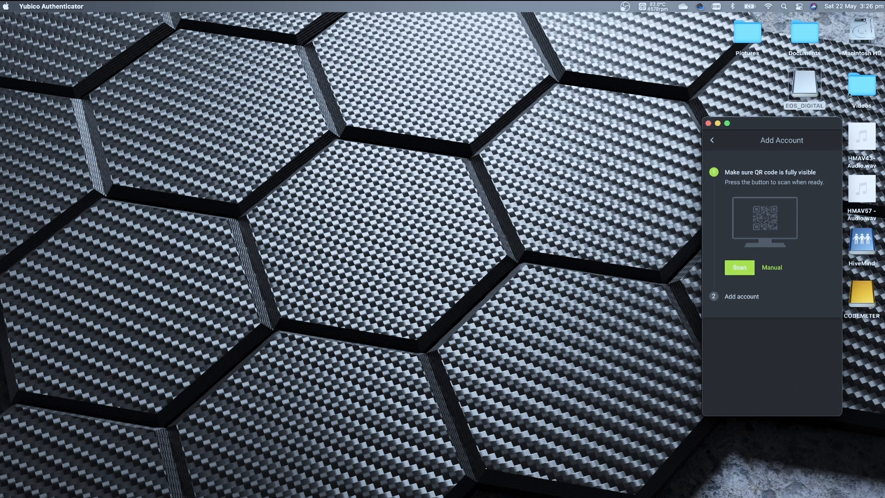
- Scan the QR code into a new Yubico account with issuer 'Home Assistant - Demo' and add it
{"action": "left_click", "coordinate": [845, 497]}
{"action": "left_click", "coordinate": [839, 347]}
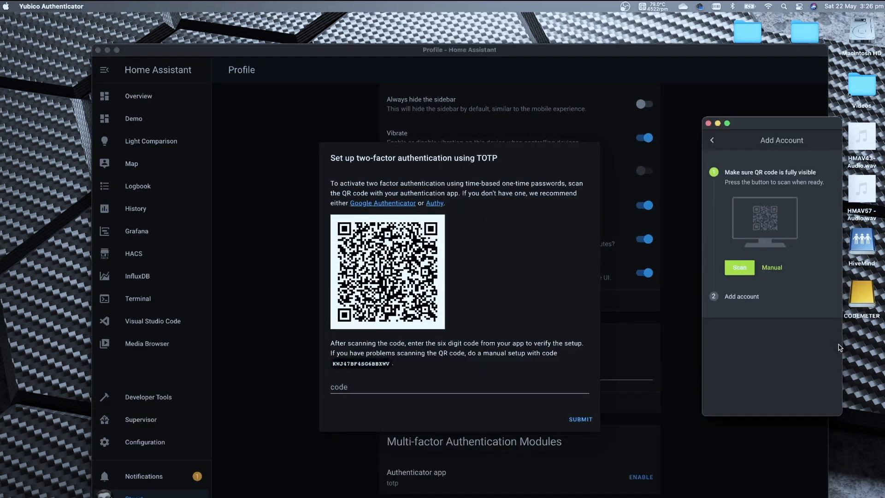
{"action": "left_click", "coordinate": [739, 268]}
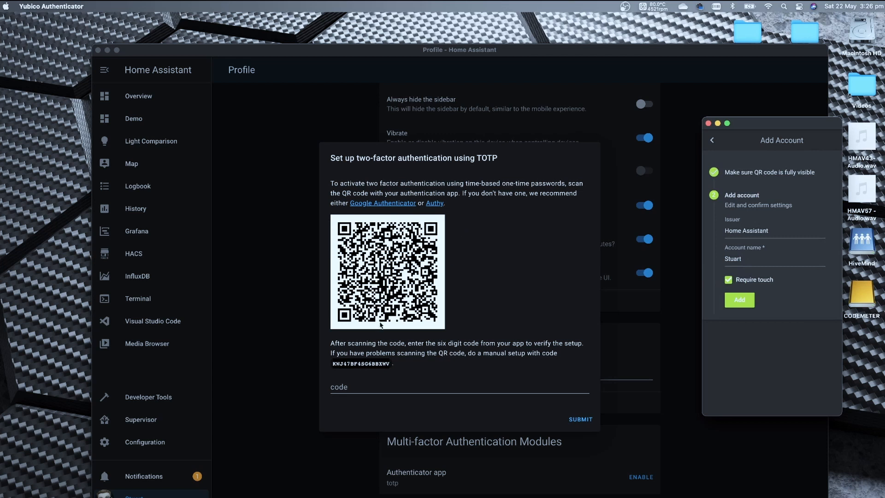
{"action": "left_click", "coordinate": [792, 230]}
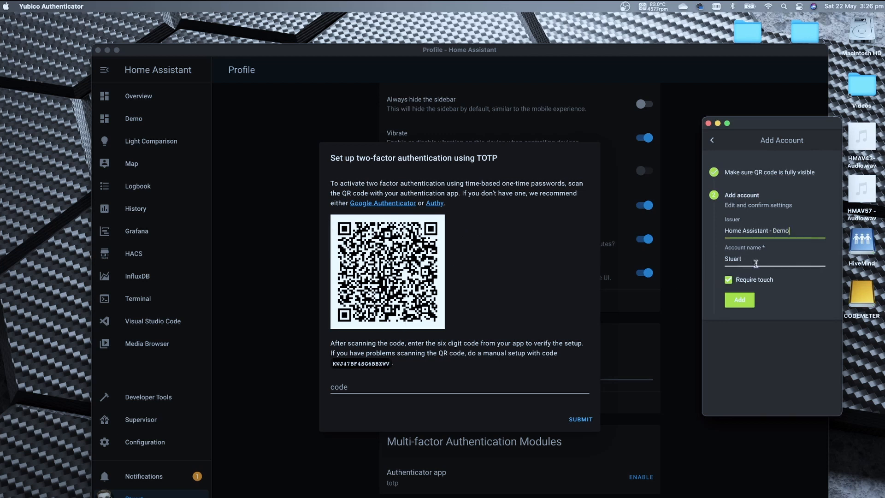
{"action": "left_click", "coordinate": [727, 280]}
{"action": "left_click", "coordinate": [740, 300]}
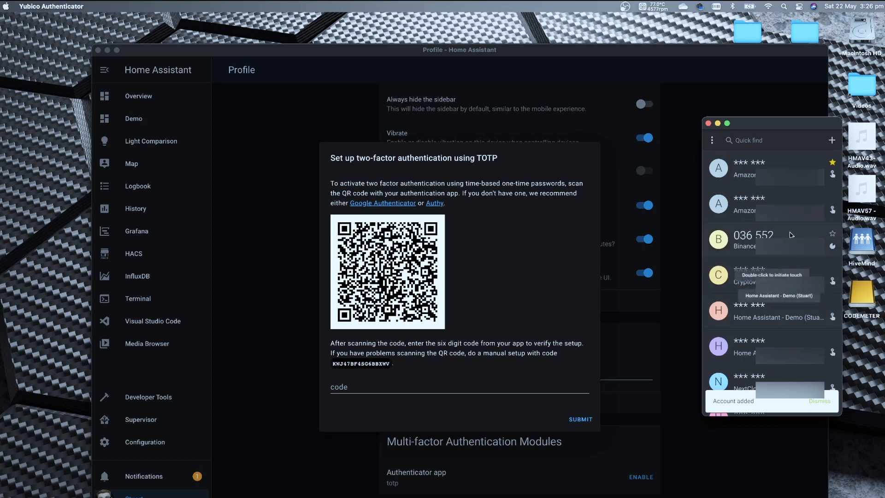
- Copy the Home Assistant - Demo code from Yubico and submit it in the TOTP setup dialog
{"action": "scroll", "coordinate": [756, 291], "scroll_direction": "down", "scroll_amount": 1}
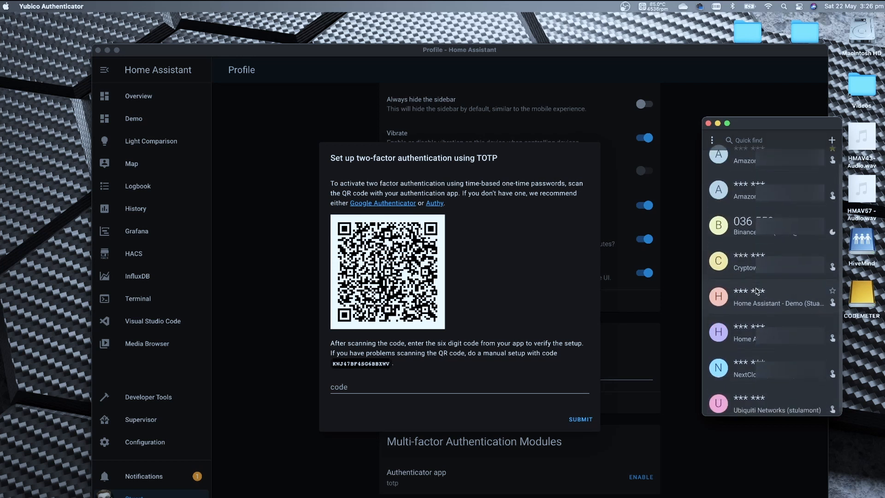
{"action": "scroll", "coordinate": [756, 292], "scroll_direction": "down", "scroll_amount": 1}
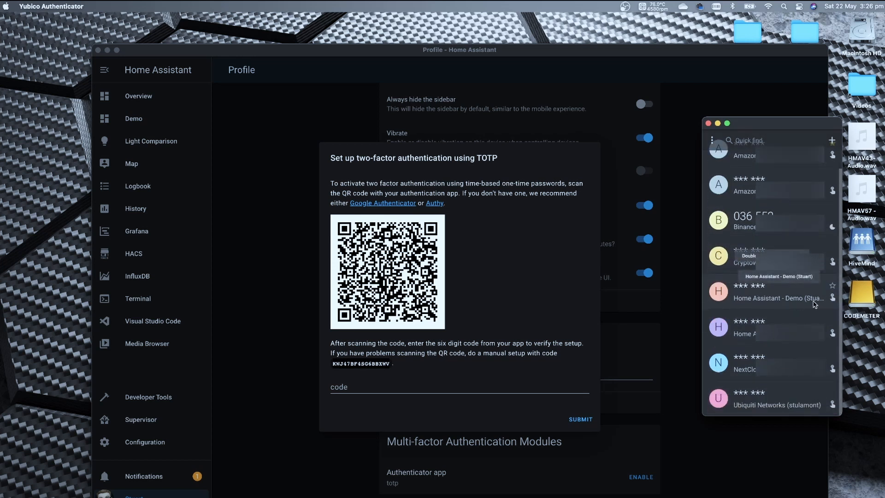
{"action": "left_click", "coordinate": [777, 298]}
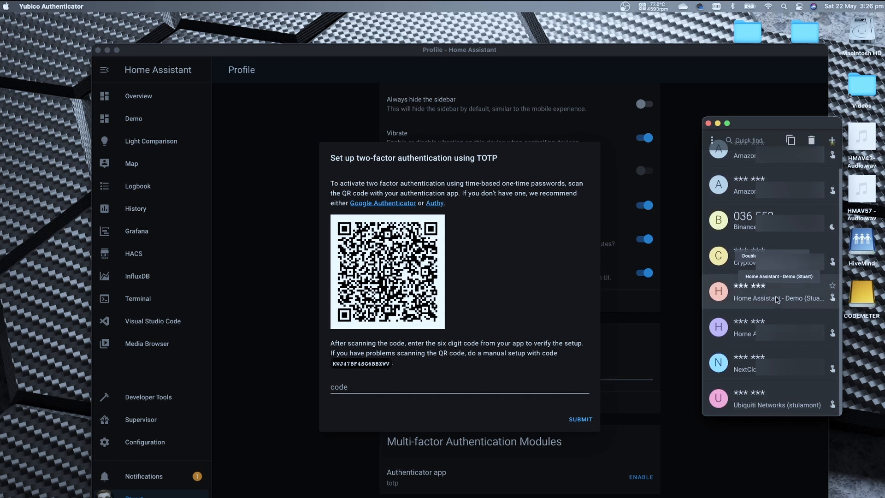
{"action": "double_click", "coordinate": [752, 290]}
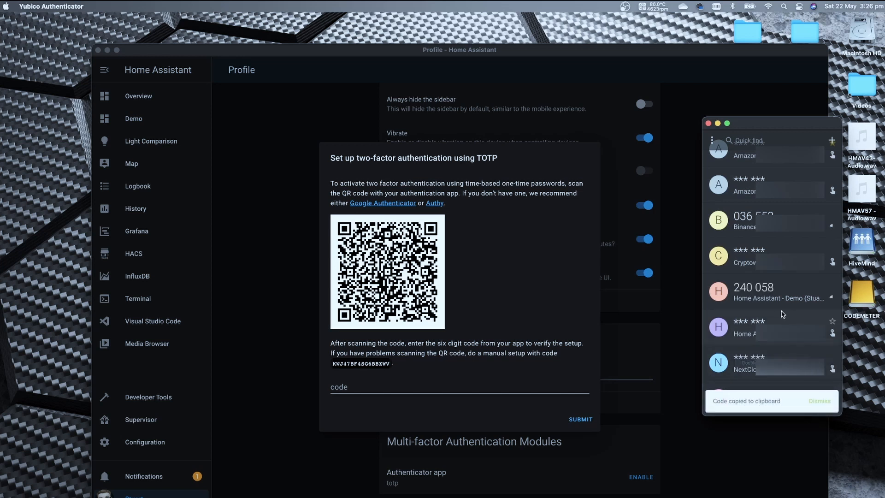
{"action": "left_click", "coordinate": [361, 386]}
{"action": "left_click", "coordinate": [339, 386]}
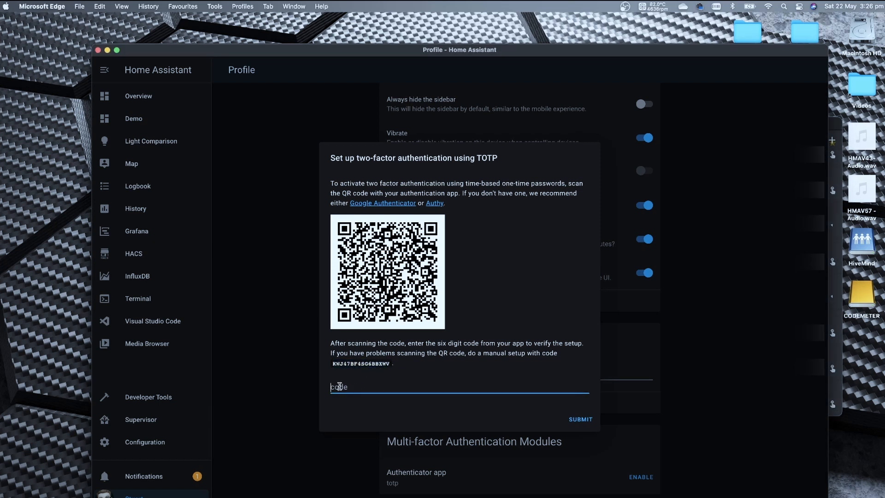
{"action": "left_click", "coordinate": [588, 419]}
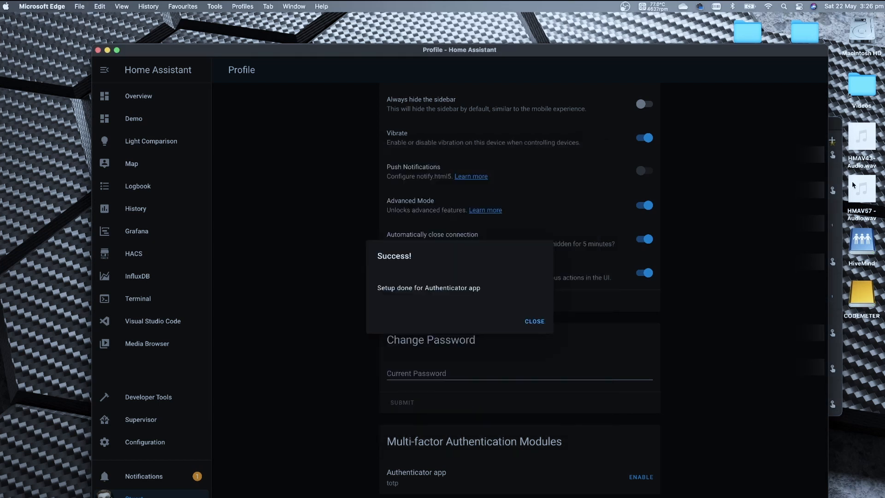
- Dismiss the success message, log out, and sign back in with the account username and password
{"action": "left_click", "coordinate": [836, 132]}
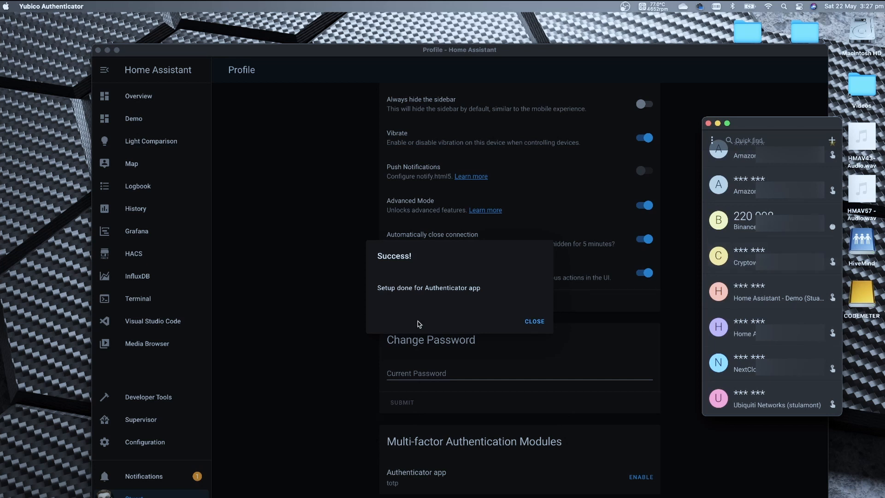
{"action": "left_click", "coordinate": [534, 323]}
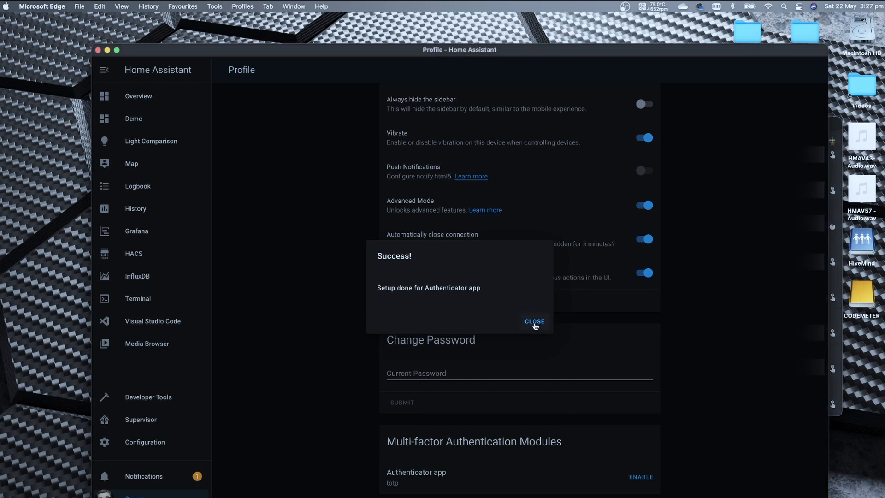
{"action": "left_click", "coordinate": [535, 326]}
{"action": "left_click", "coordinate": [411, 301]}
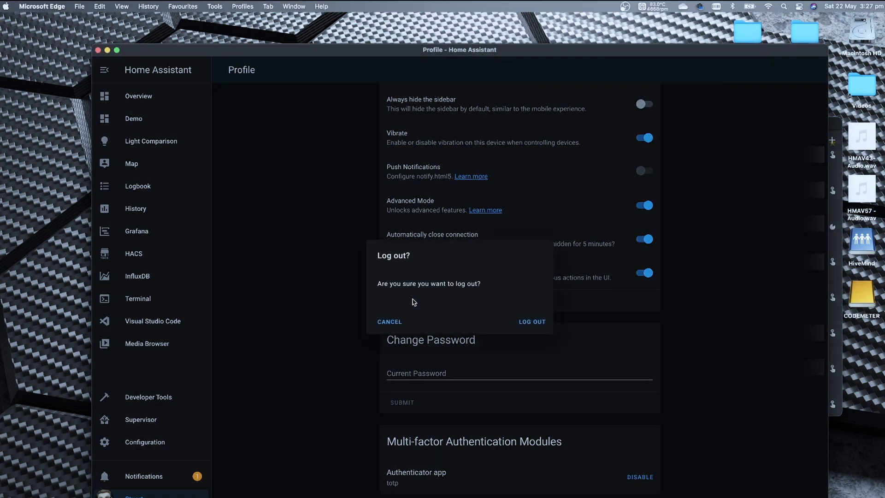
{"action": "left_click", "coordinate": [536, 321]}
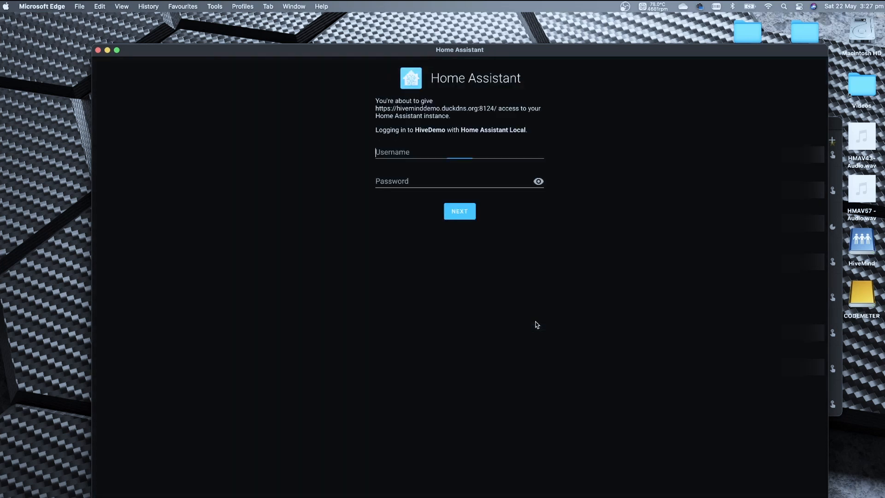
{"action": "type", "text": "hiv"}
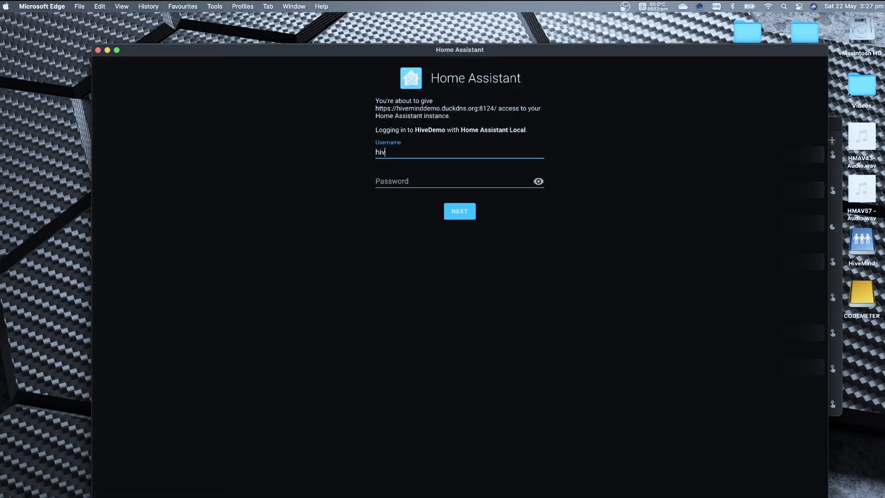
{"action": "type", "text": "emind"}
{"action": "key", "text": "Tab"}
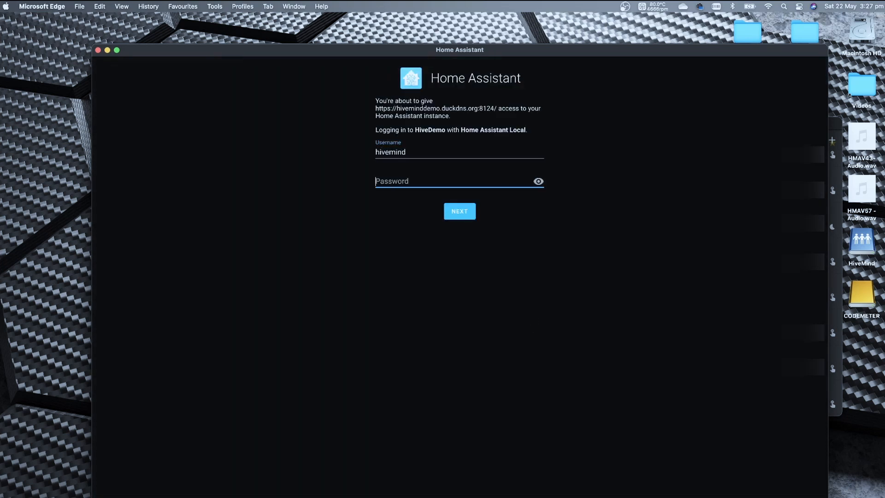
{"action": "type", "text": "********"}
{"action": "key", "text": "Return"}
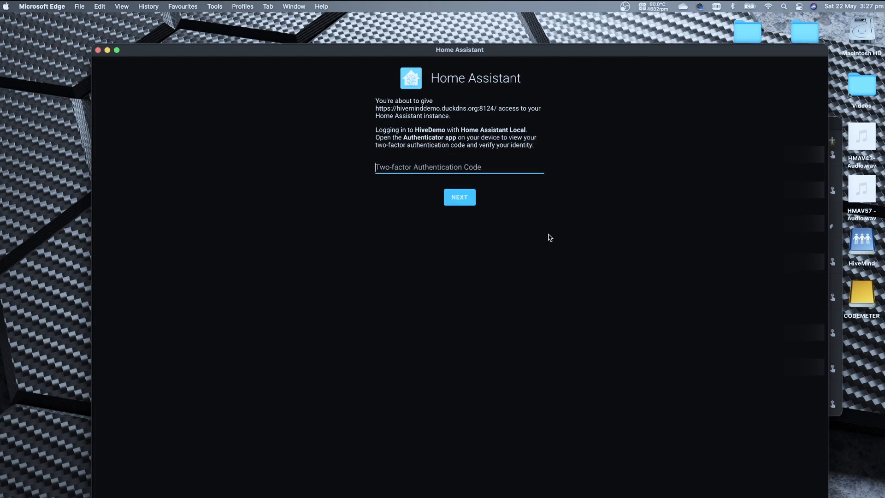
- Copy the fresh Home Assistant - Demo code from Yubico and submit it as the two-factor code
{"action": "left_click_drag", "start_coordinate": [523, 54], "coordinate": [470, 50]}
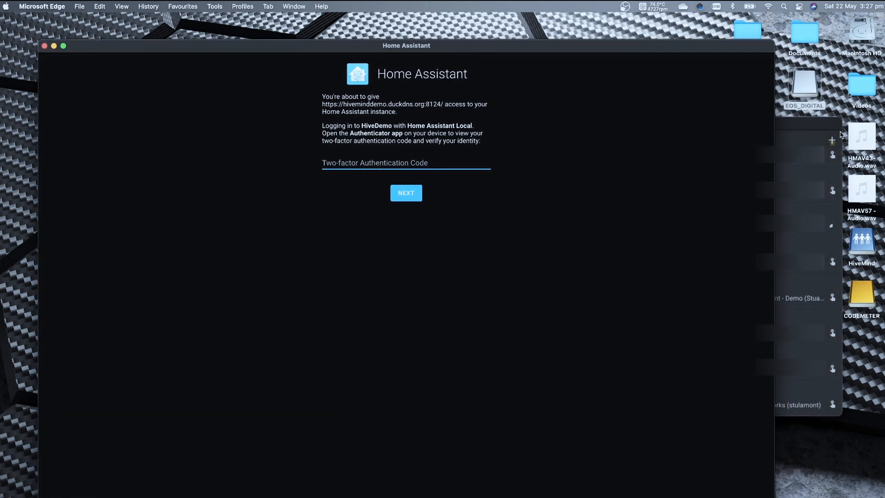
{"action": "left_click", "coordinate": [822, 129]}
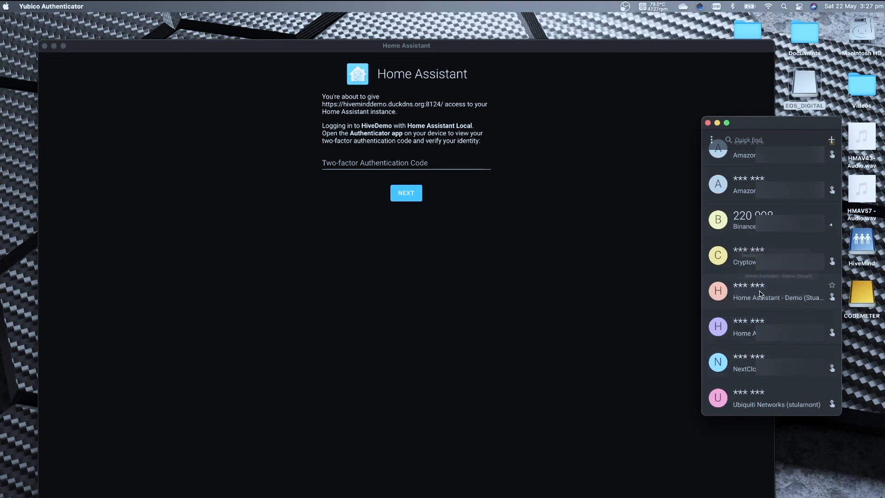
{"action": "left_click", "coordinate": [760, 294]}
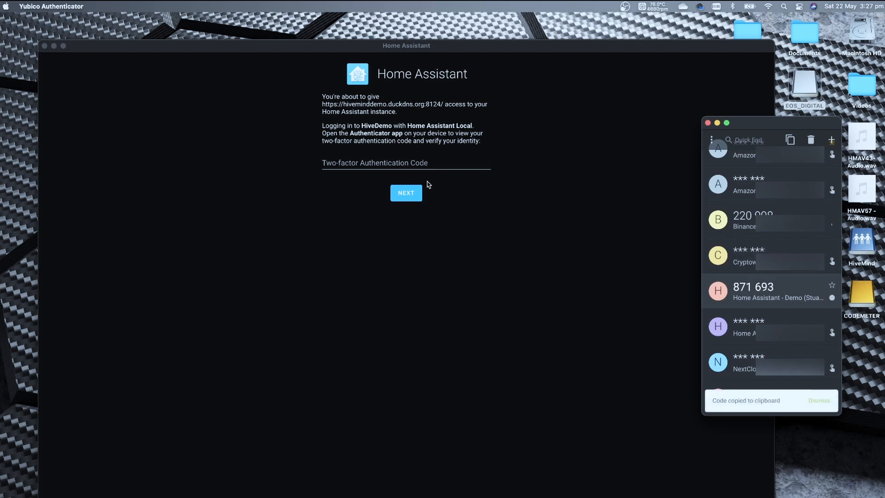
{"action": "left_click", "coordinate": [382, 162]}
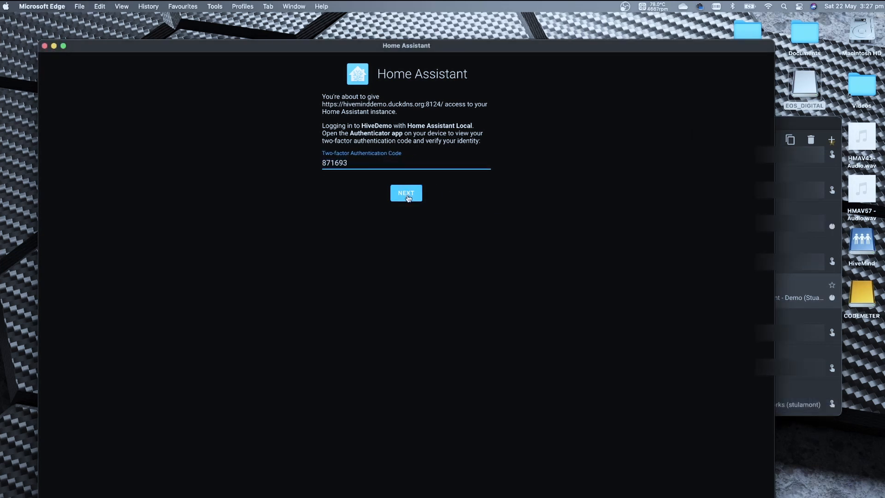
{"action": "left_click", "coordinate": [406, 195]}
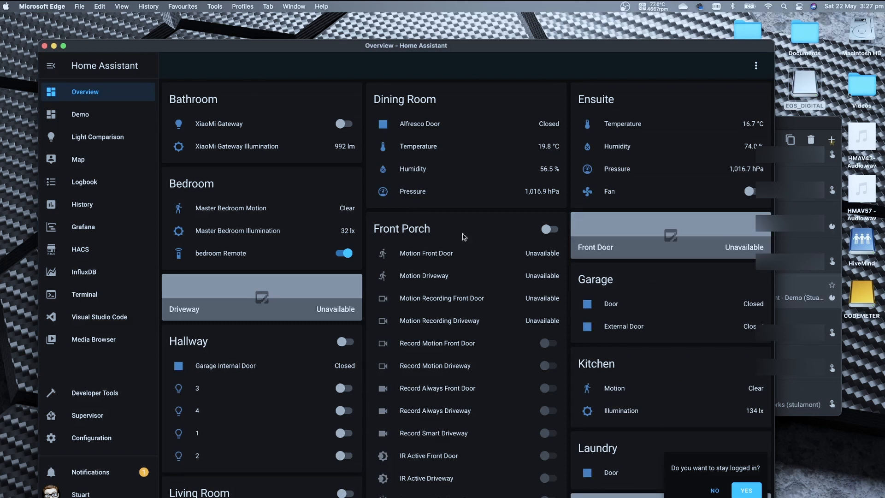
- Choose to stay logged in when Home Assistant asks
{"action": "left_click", "coordinate": [744, 490]}
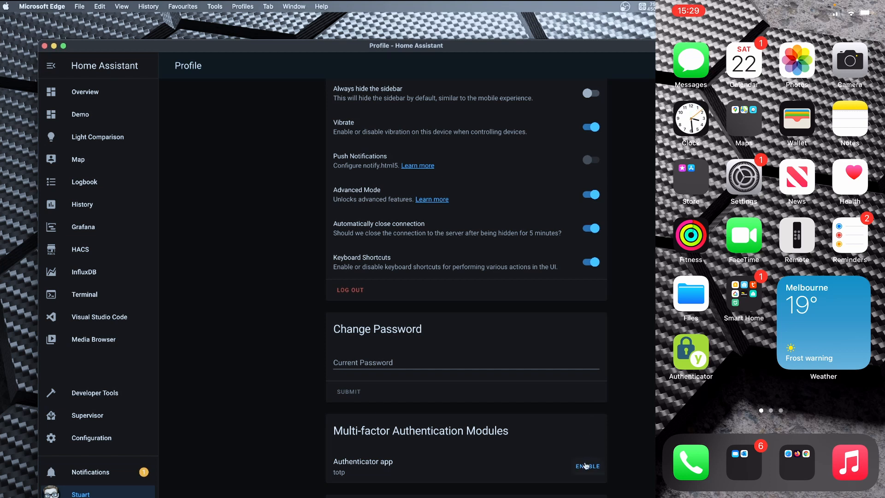
- Enable the Authenticator app module so its TOTP QR code appears for the phone to scan
{"action": "left_click", "coordinate": [588, 467]}
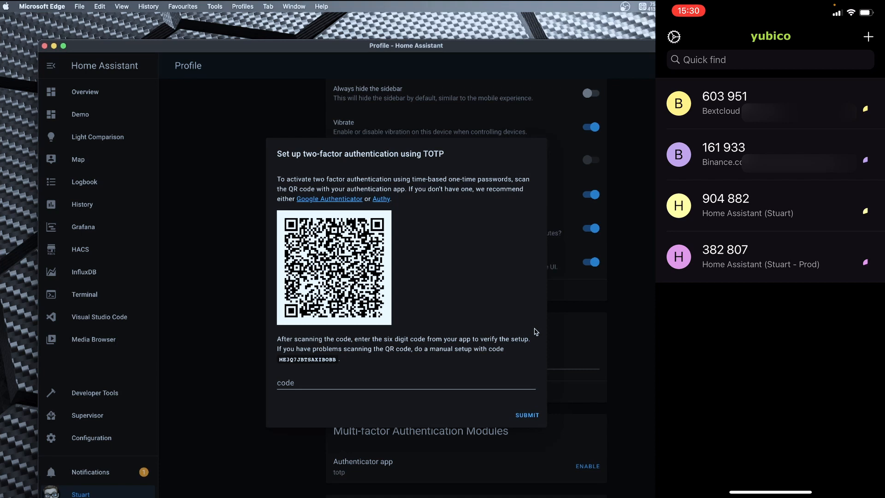
{"action": "left_click", "coordinate": [335, 378]}
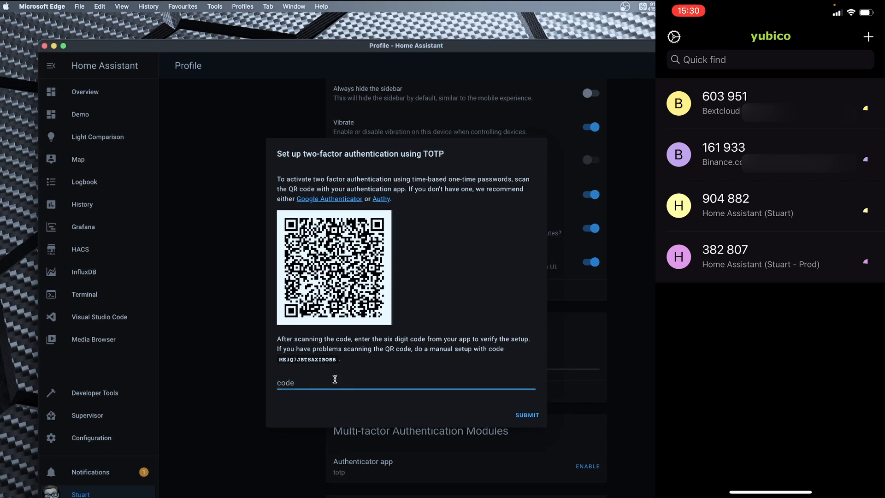
{"action": "left_click", "coordinate": [532, 415]}
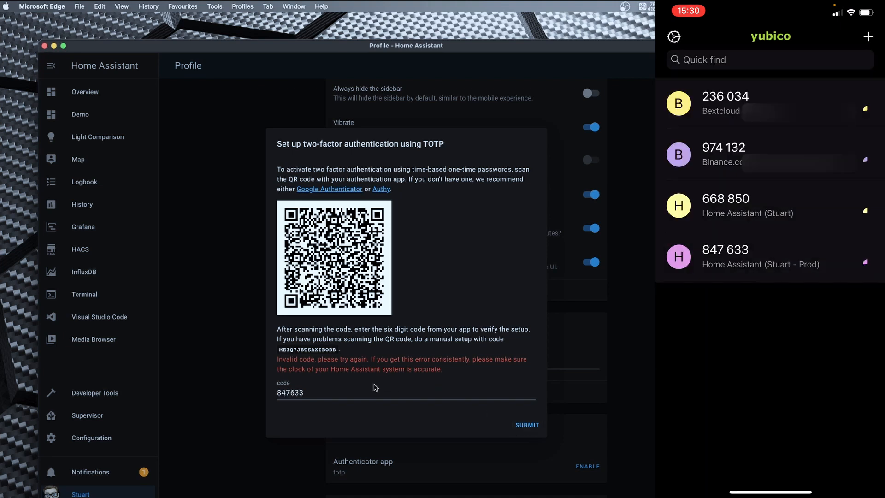
{"action": "double_click", "coordinate": [366, 388]}
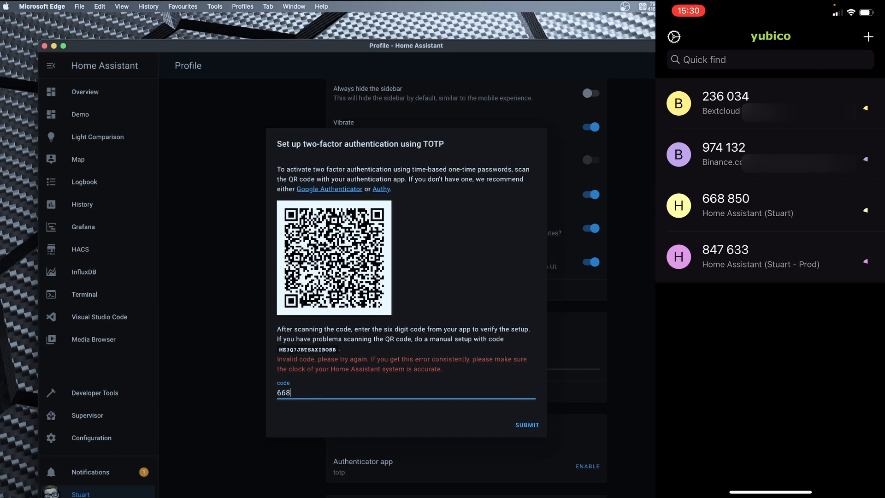
{"action": "left_click", "coordinate": [530, 426]}
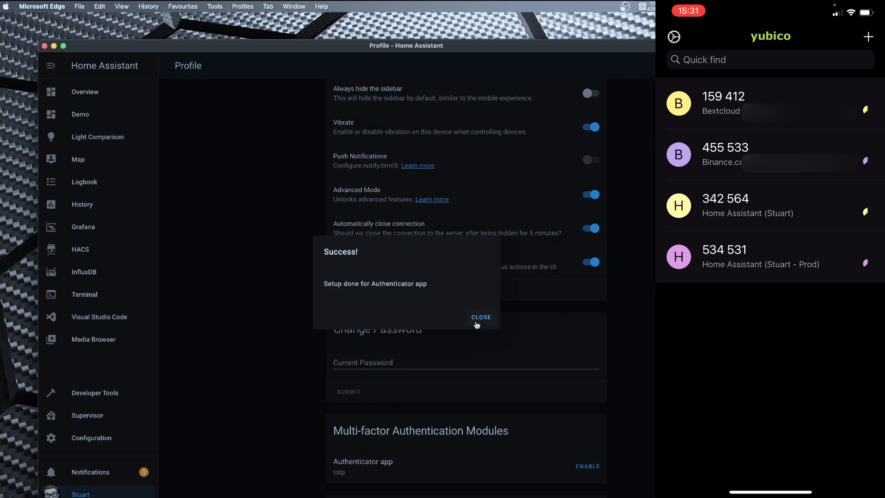
{"action": "left_click", "coordinate": [477, 324]}
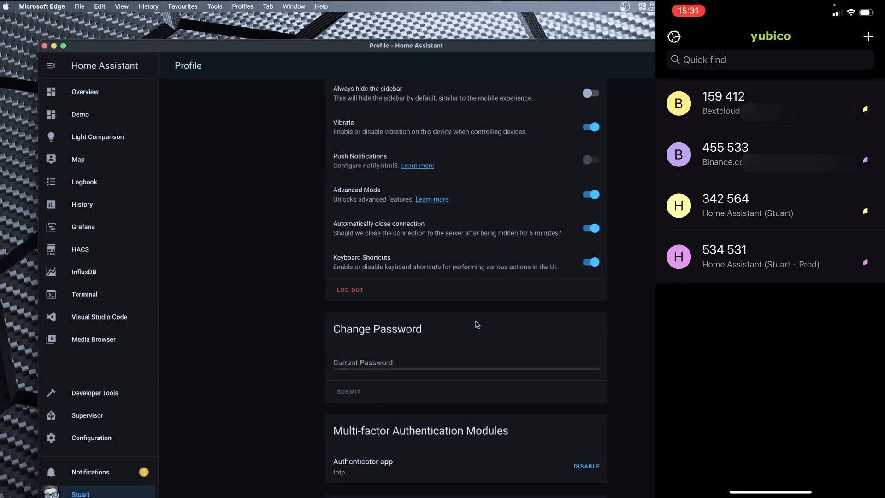